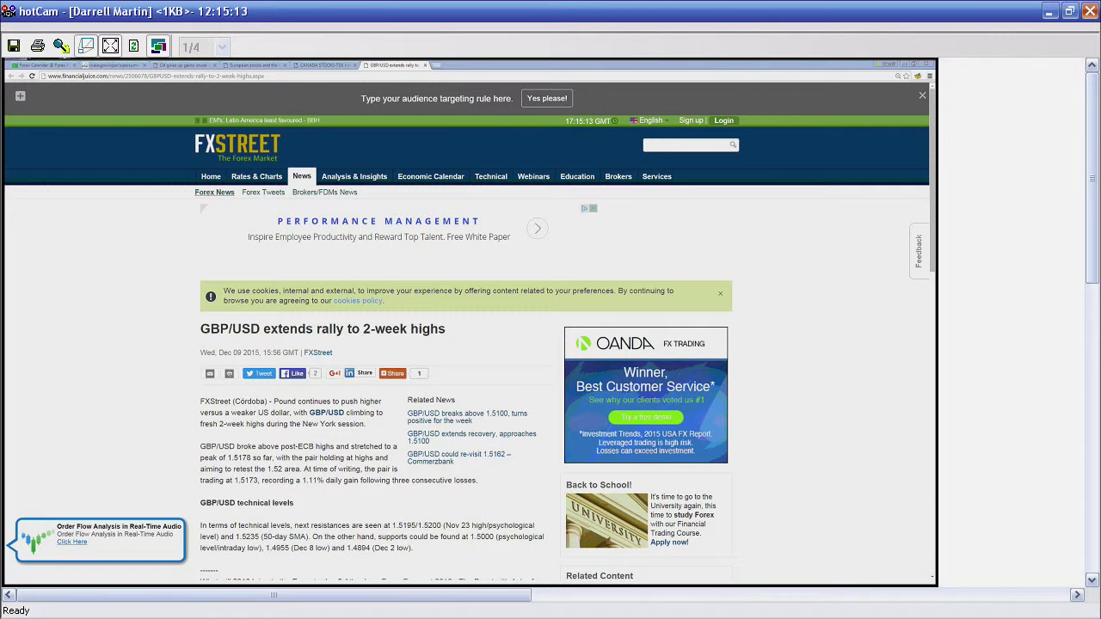
Step: Open a blank new browser tab after reading the GBP/USD article
{"action": "key", "text": "ctrl+t"}
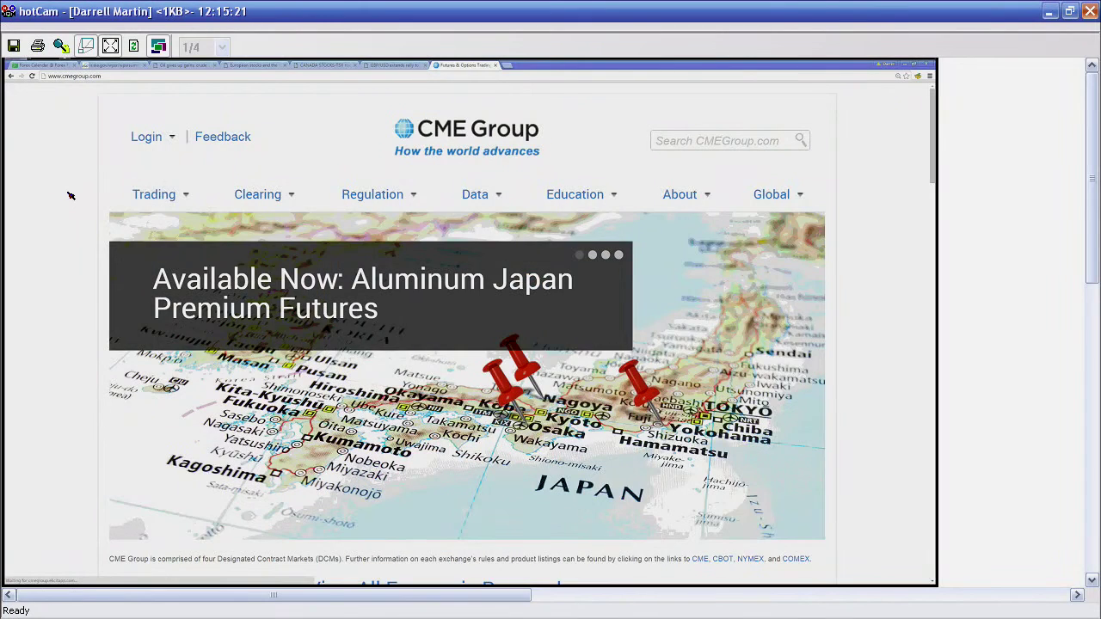
Step: Open the E-mini S&P 500 futures quotes and highlight the DEC 2015 volume figure
{"action": "mouse_move", "coordinate": [155, 194]}
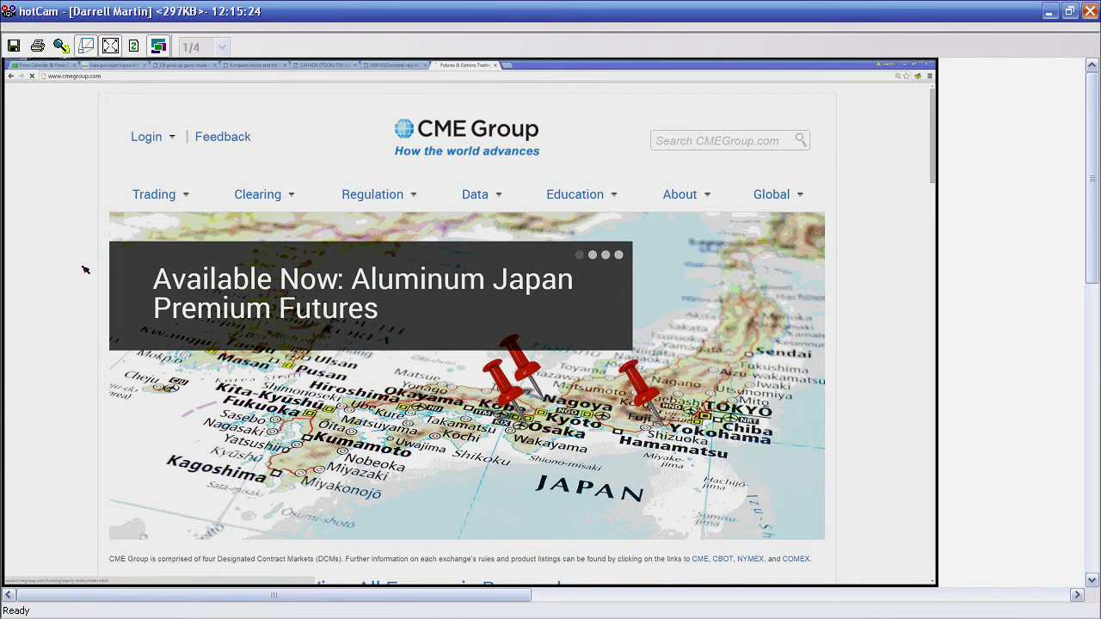
{"action": "scroll", "coordinate": [85, 270], "scroll_direction": "down", "scroll_amount": 5}
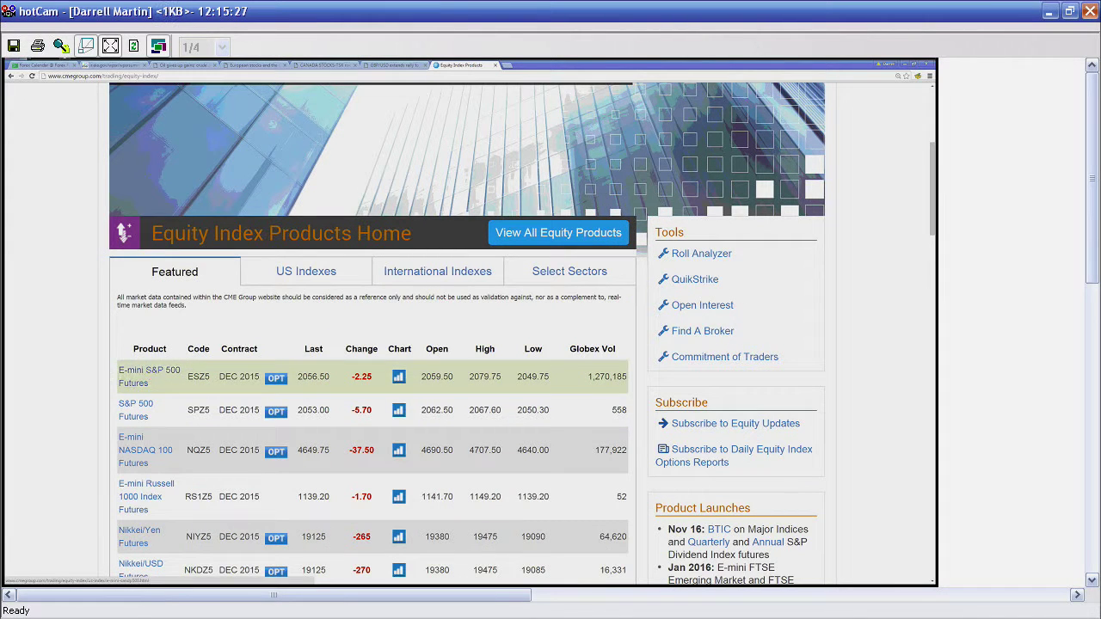
{"action": "left_click", "coordinate": [121, 372]}
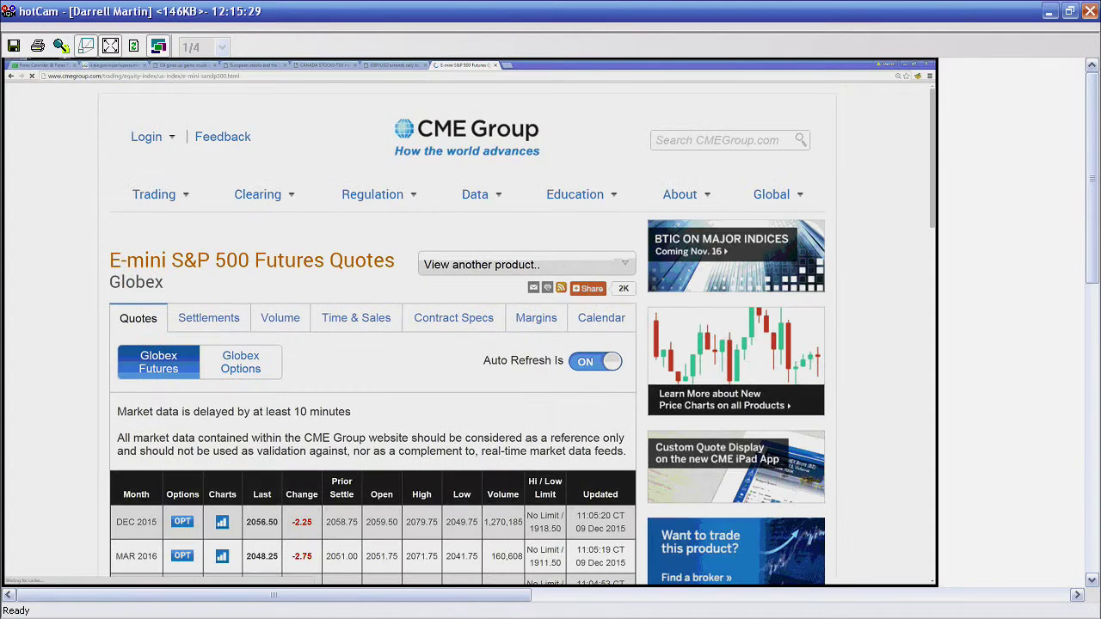
{"action": "scroll", "coordinate": [433, 356], "scroll_direction": "down", "scroll_amount": 3}
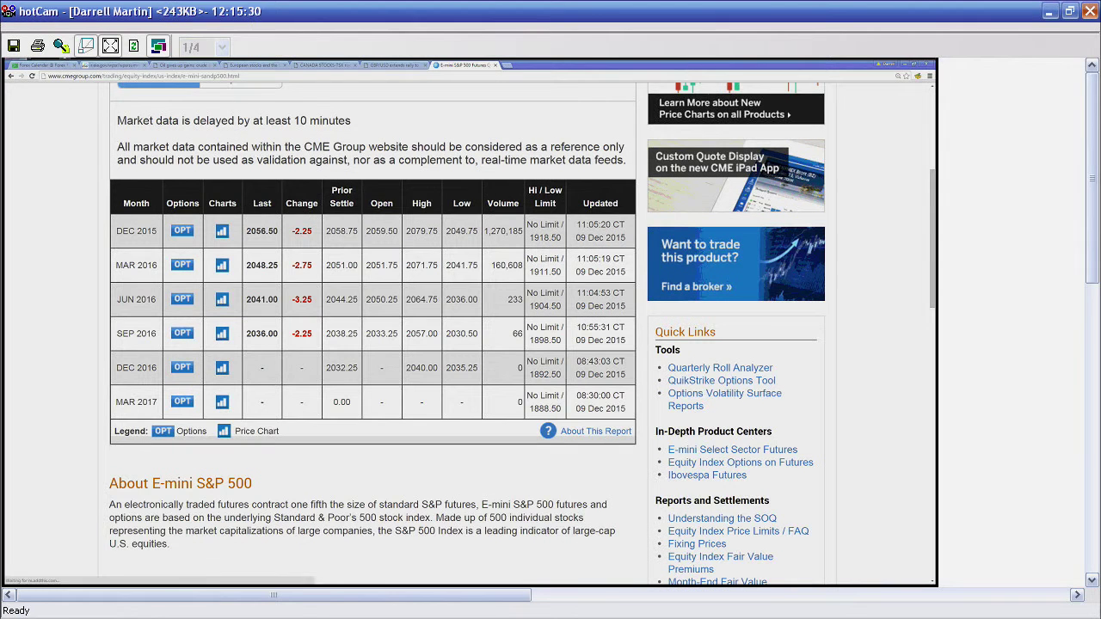
{"action": "left_click_drag", "start_coordinate": [484, 231], "coordinate": [512, 232]}
{"action": "left_click", "coordinate": [512, 232]}
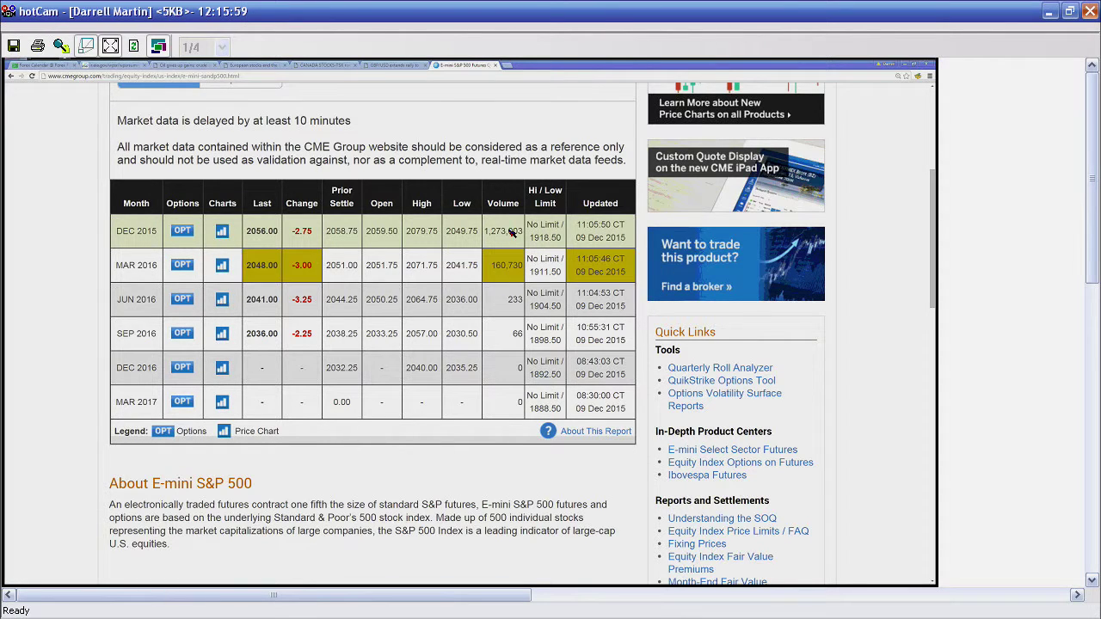
{"action": "left_click_drag", "start_coordinate": [509, 231], "coordinate": [489, 232]}
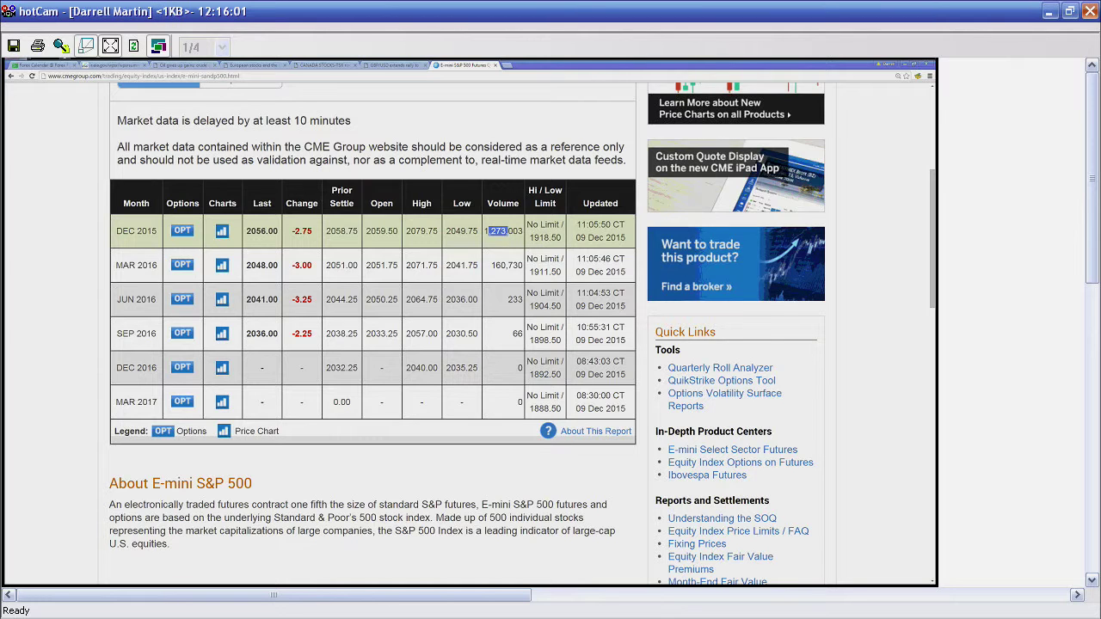
{"action": "left_click", "coordinate": [495, 271]}
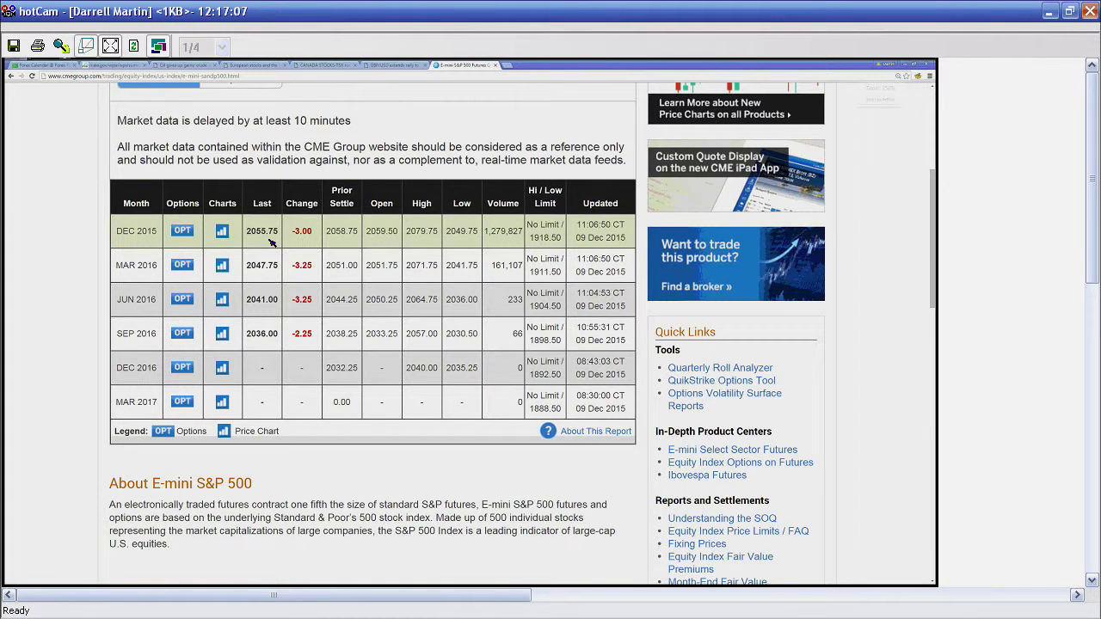
Step: Zoom the CME E-mini S&P 500 quotes page in to 300%
{"action": "key", "text": "ctrl+plus"}
{"action": "key", "text": "ctrl+plus"}
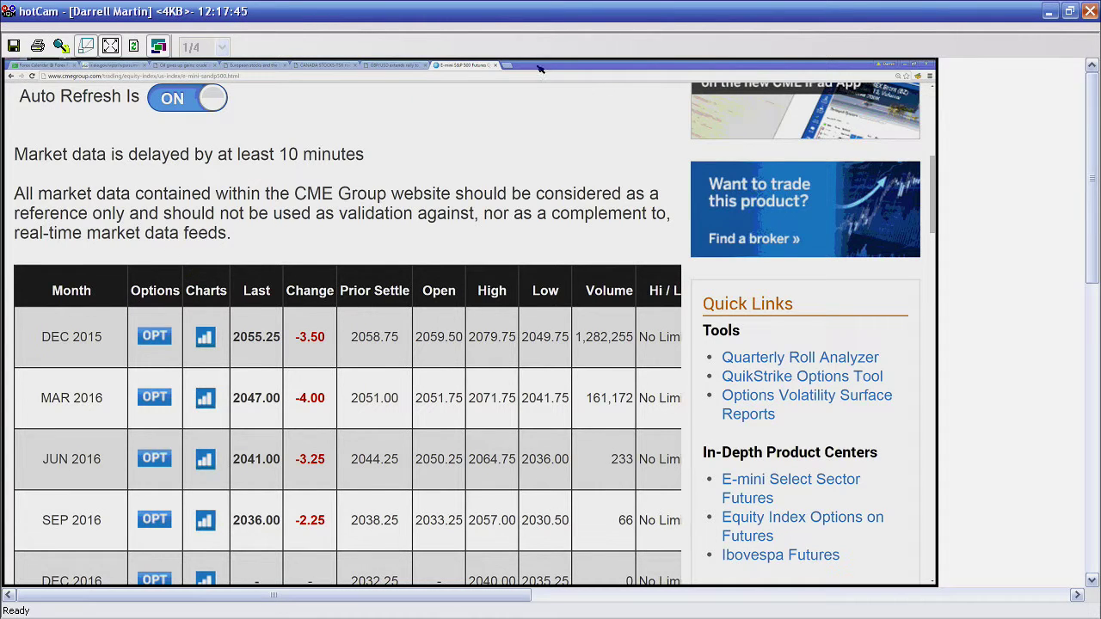
Step: Enter tfnn.com as the address in a new browser tab
{"action": "left_click", "coordinate": [508, 66]}
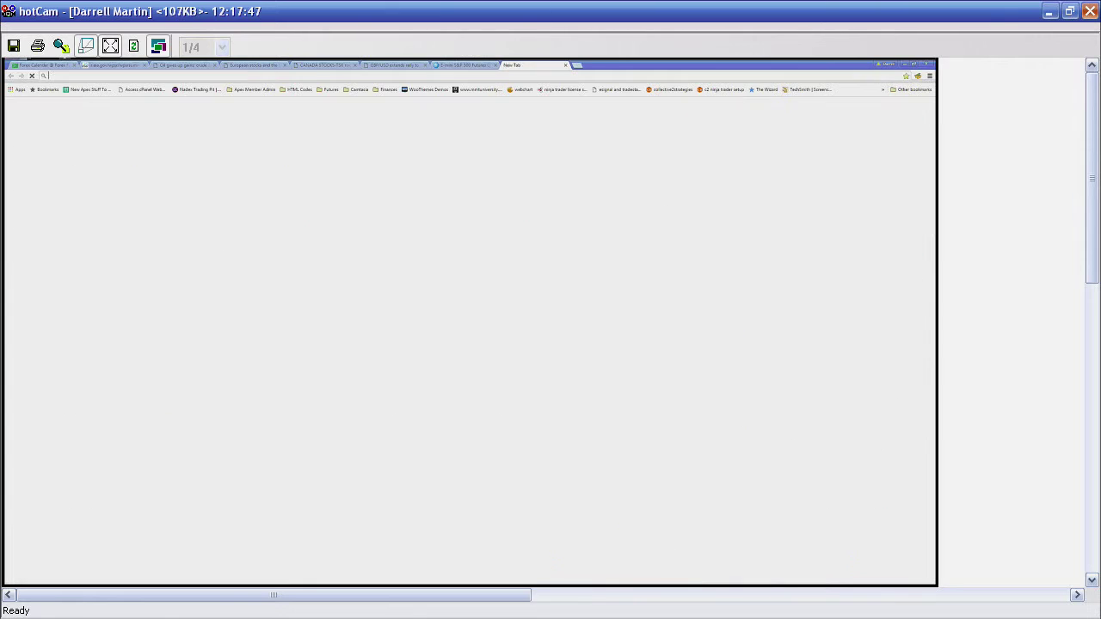
{"action": "type", "text": "tfnn.com"}
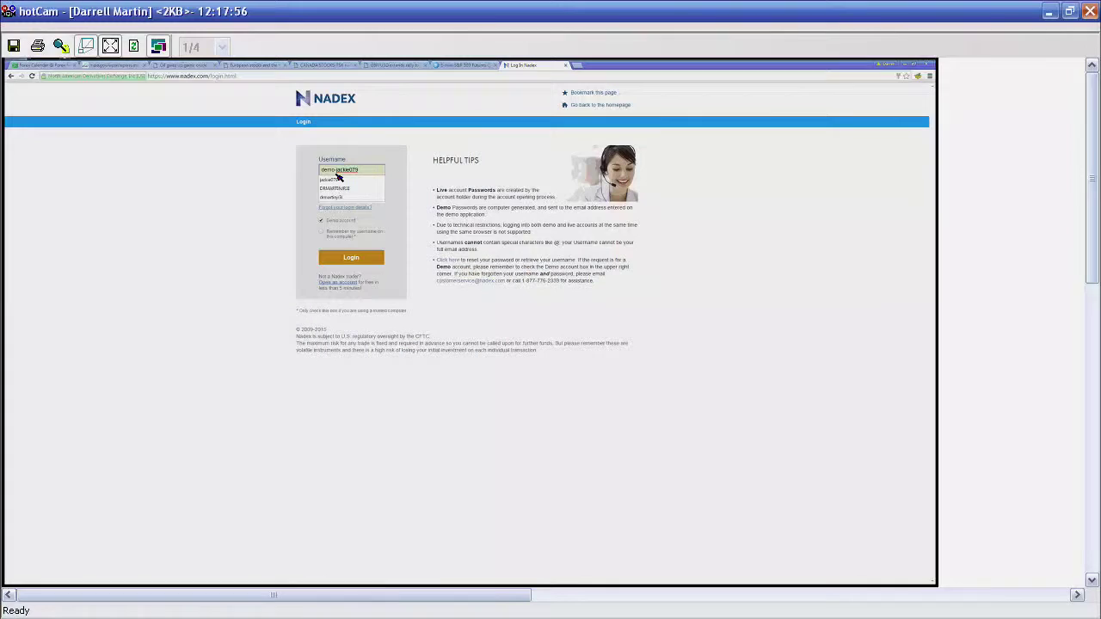
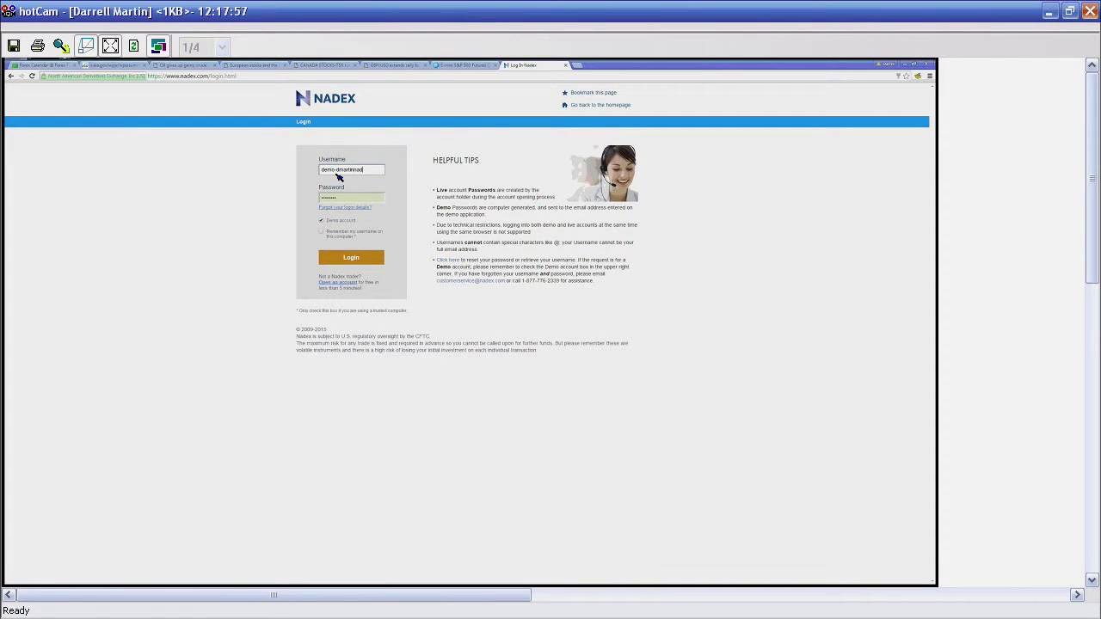
Step: Fill in the Nadex demo login credentials, then start another new tab
{"action": "key", "text": "Tab"}
{"action": "type", "text": "d"}
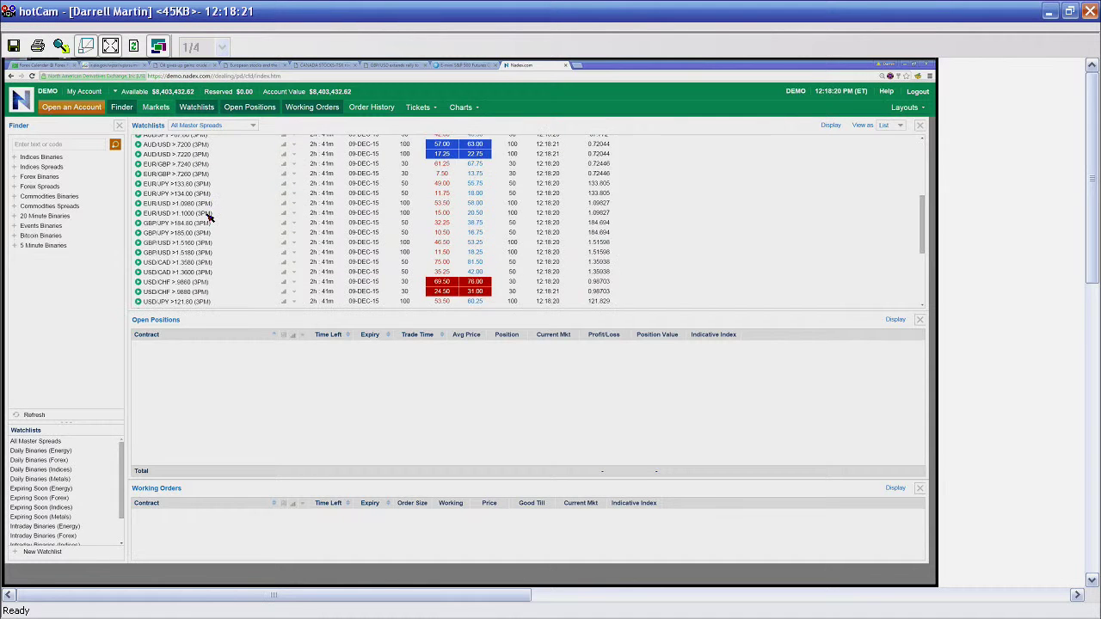
{"action": "left_click", "coordinate": [577, 64]}
Step: Close the blank tab and bring up the Apex trade scanner window
{"action": "key", "text": "ctrl+w"}
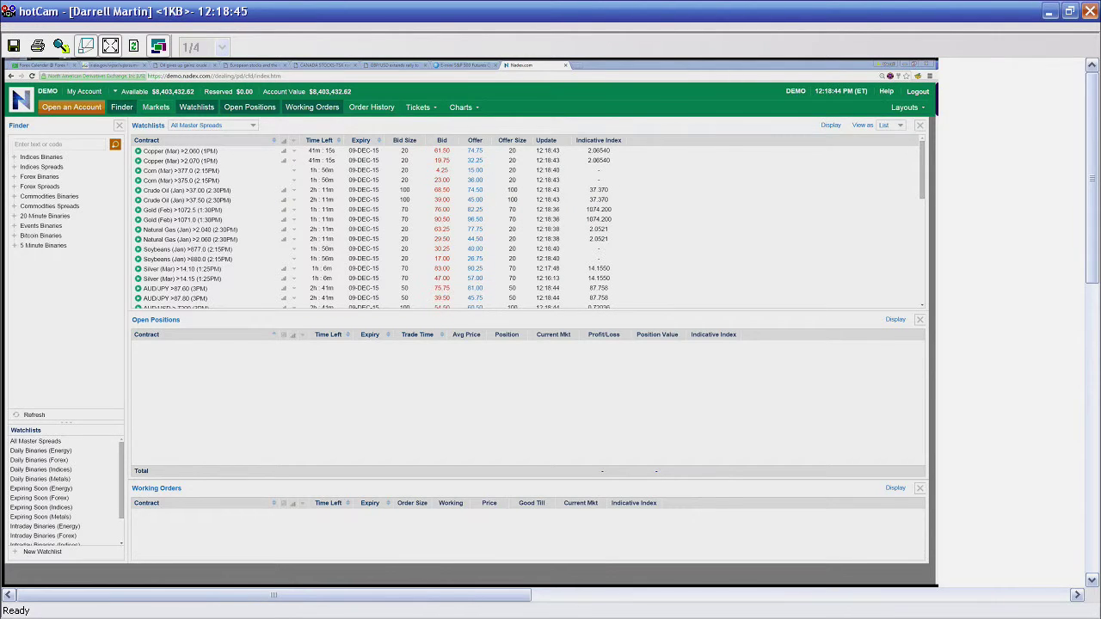
{"action": "key", "text": "alt+Tab"}
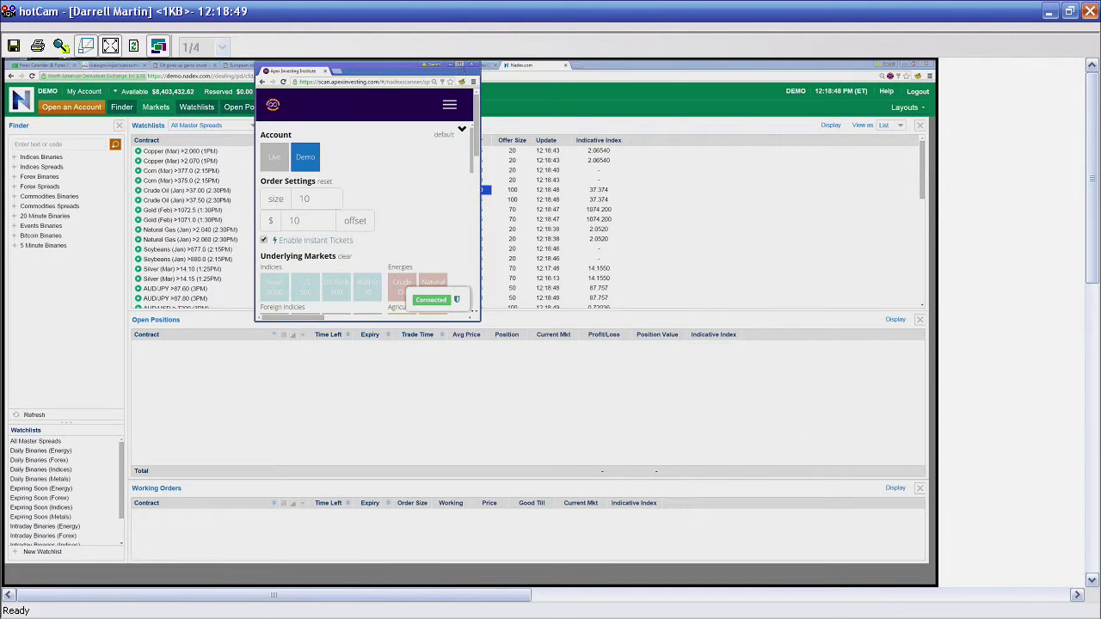
Step: Maximize the scanner, switch it to US 500, highlight ESZ5, and show US 500 Spreads info
{"action": "left_click", "coordinate": [462, 66]}
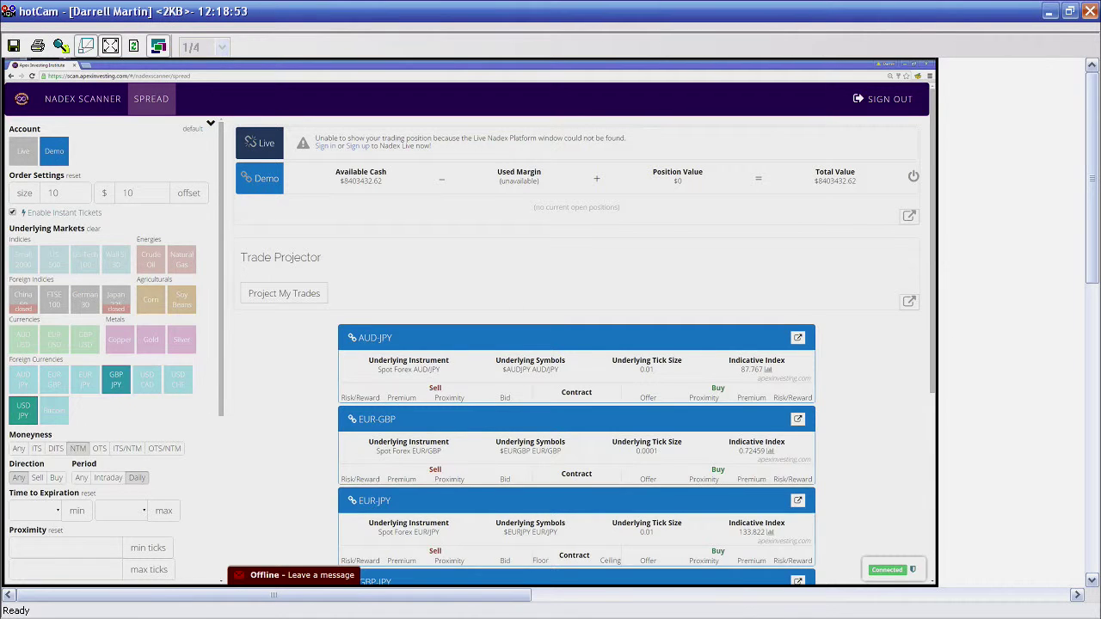
{"action": "left_click", "coordinate": [54, 261]}
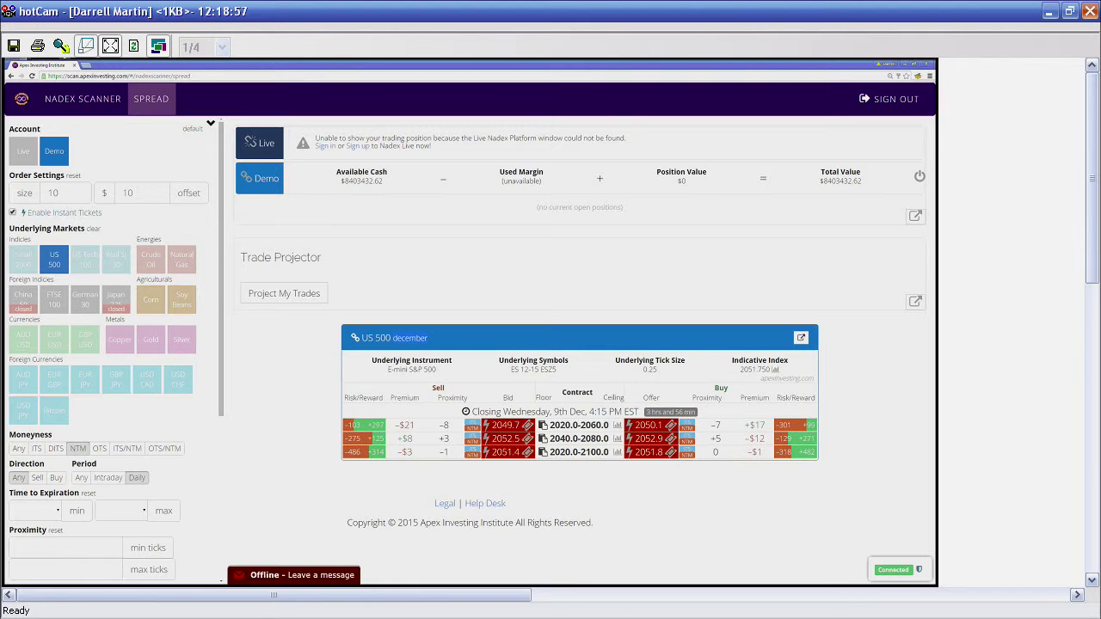
{"action": "left_click_drag", "start_coordinate": [511, 370], "coordinate": [544, 370]}
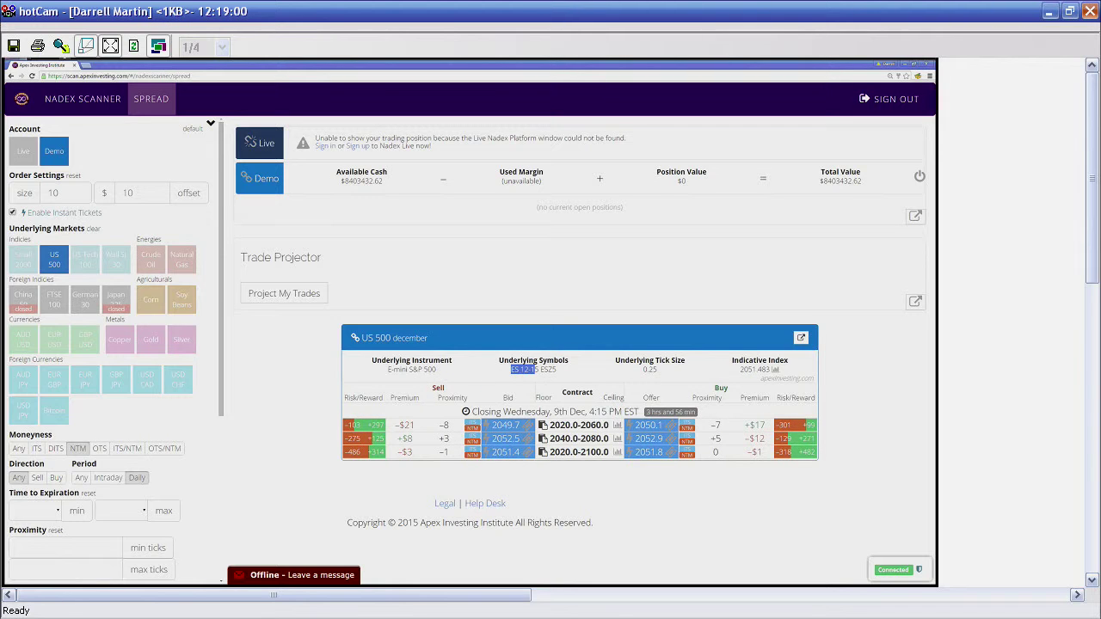
{"action": "left_click", "coordinate": [543, 371]}
{"action": "left_click_drag", "start_coordinate": [543, 372], "coordinate": [560, 376]}
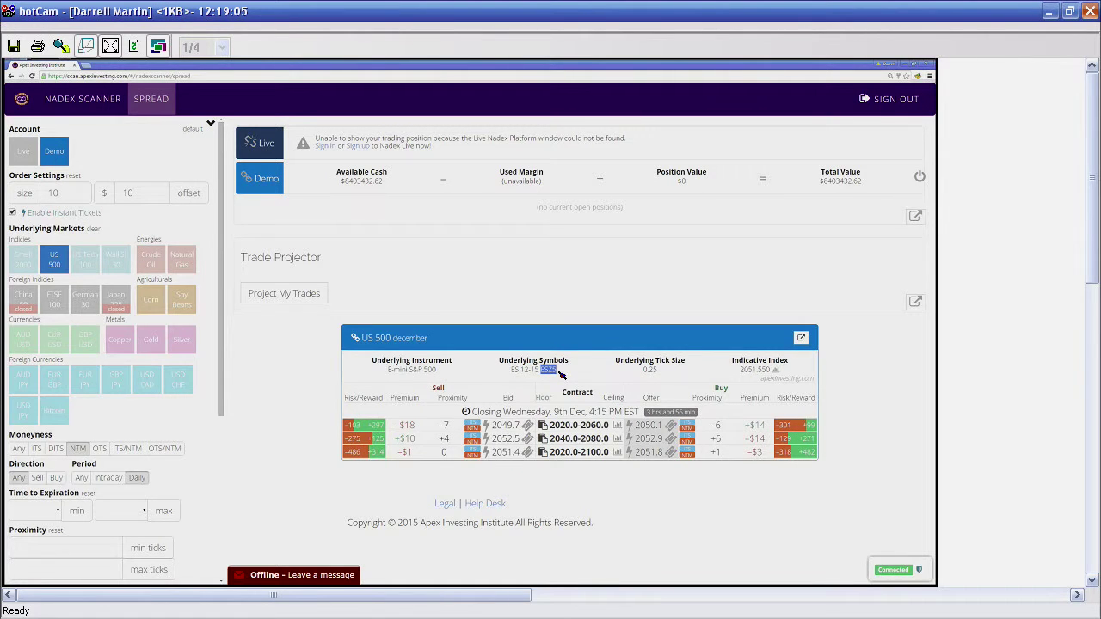
{"action": "left_click", "coordinate": [354, 339]}
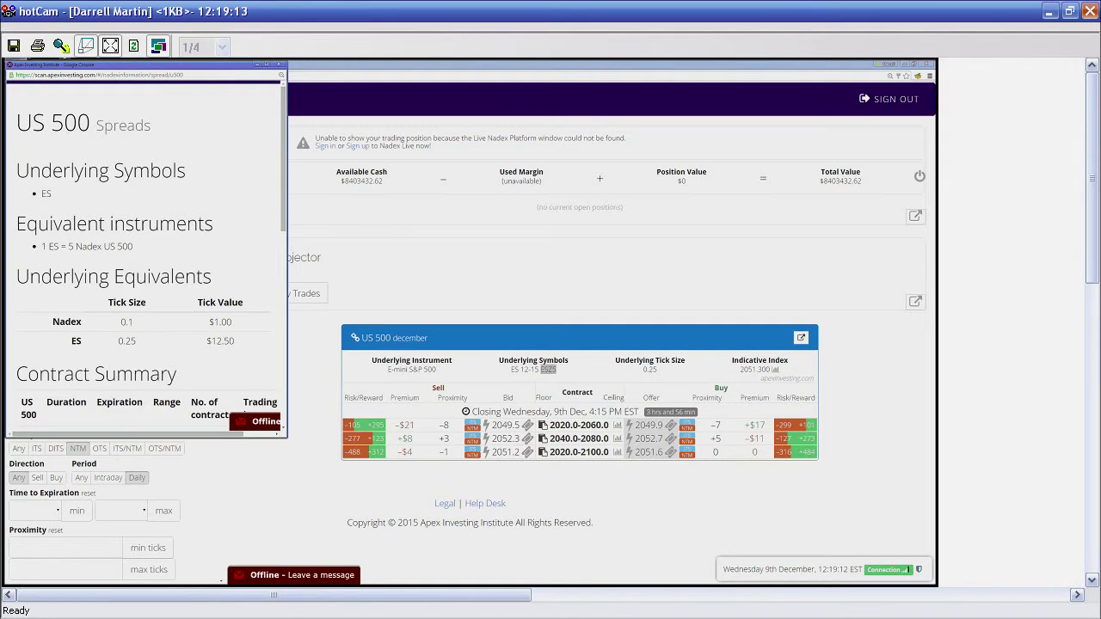
Step: Read through the US 500 Spreads details (1 ES = 5 Nadex US 500) and close them
{"action": "scroll", "coordinate": [212, 281], "scroll_direction": "down", "scroll_amount": 4}
{"action": "scroll", "coordinate": [213, 281], "scroll_direction": "down", "scroll_amount": 4}
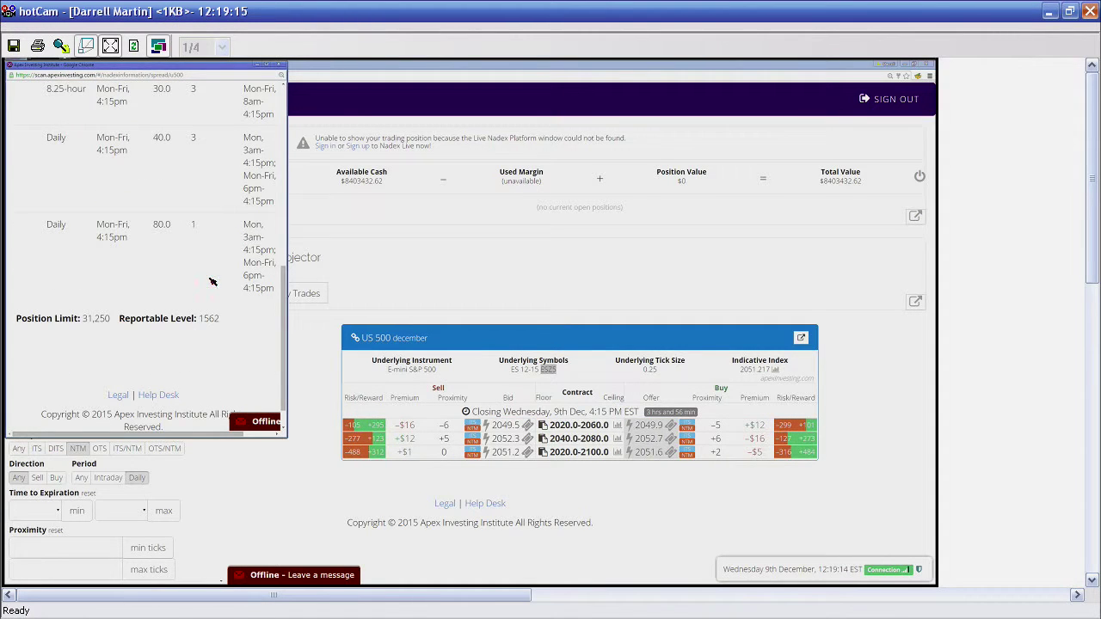
{"action": "scroll", "coordinate": [212, 282], "scroll_direction": "up", "scroll_amount": 4}
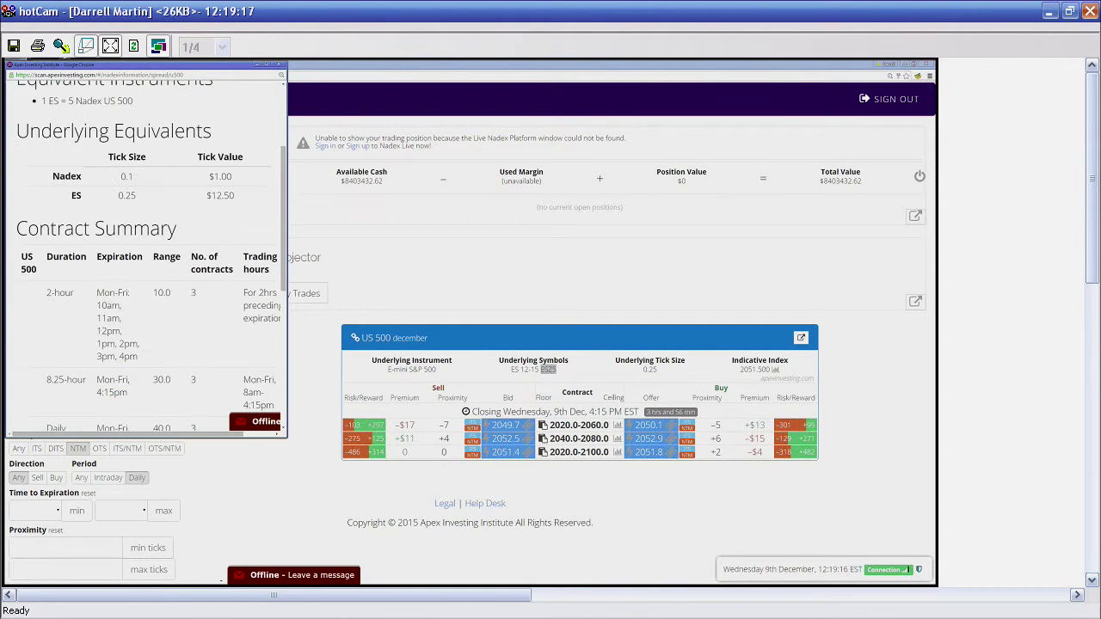
{"action": "scroll", "coordinate": [212, 281], "scroll_direction": "up", "scroll_amount": 3}
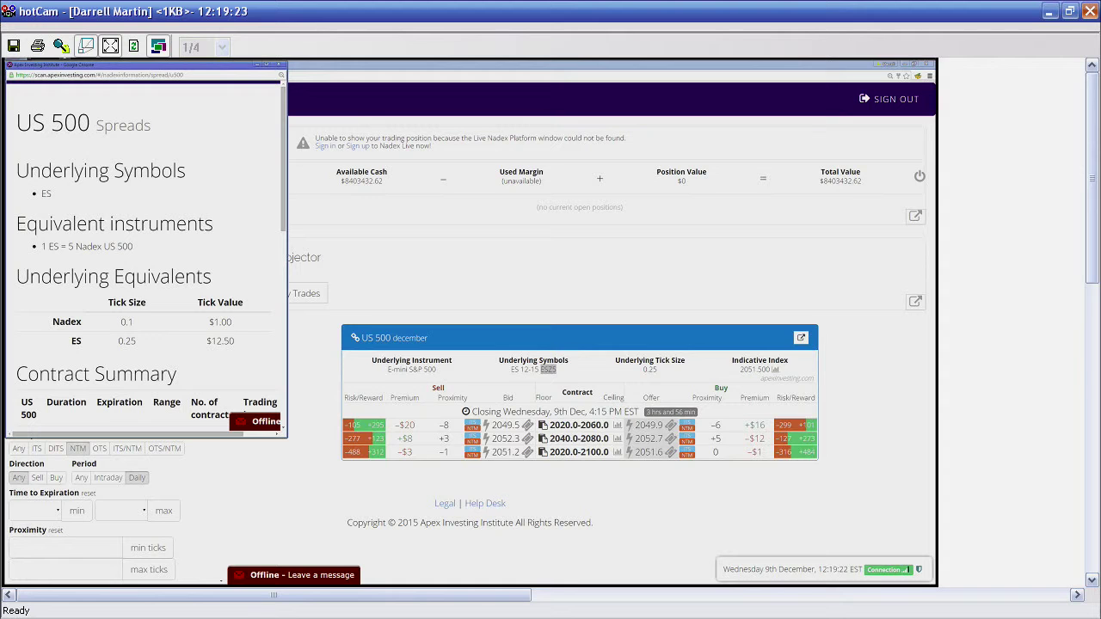
{"action": "left_click", "coordinate": [277, 66]}
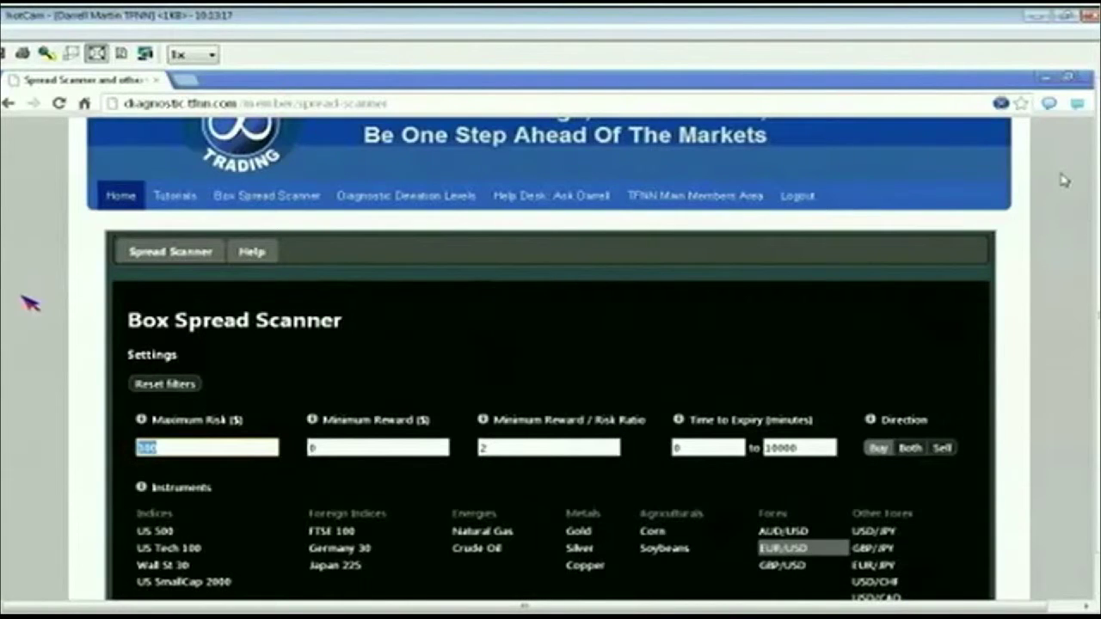
Step: Scroll the TFNN homepage and open the Diagnostic Box Spread Analyzer feature
{"action": "scroll", "coordinate": [35, 344], "scroll_direction": "down", "scroll_amount": 1}
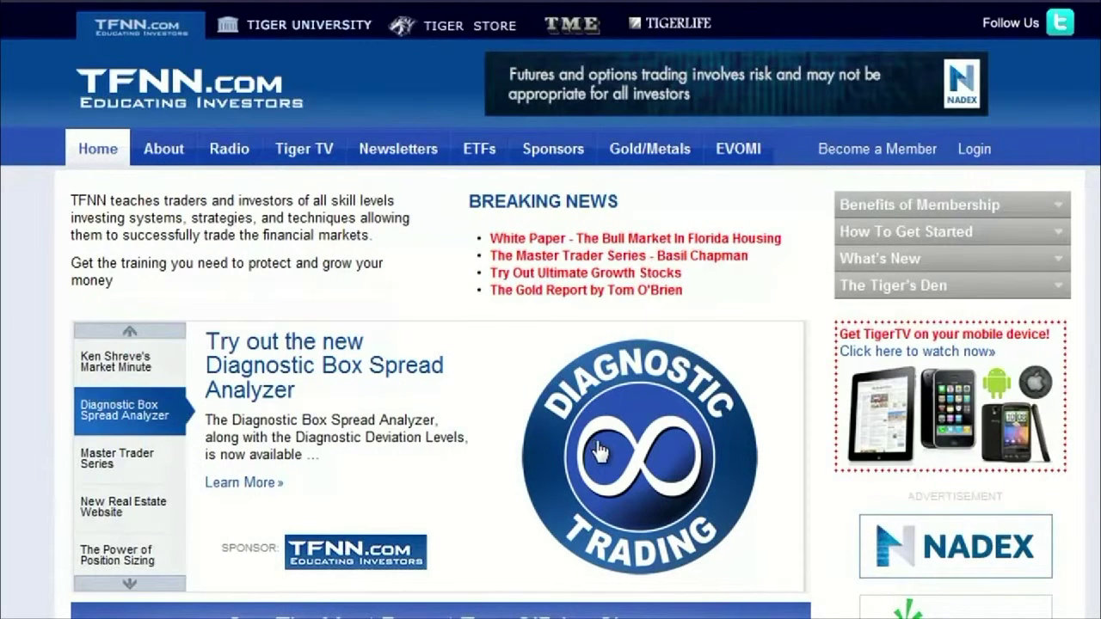
{"action": "left_click", "coordinate": [600, 444]}
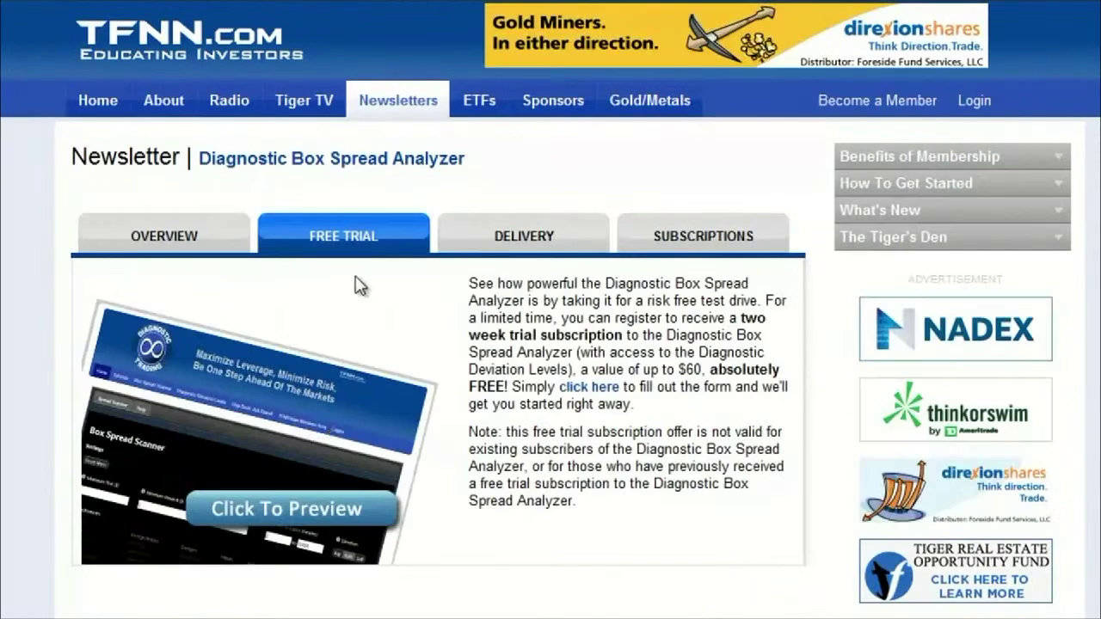